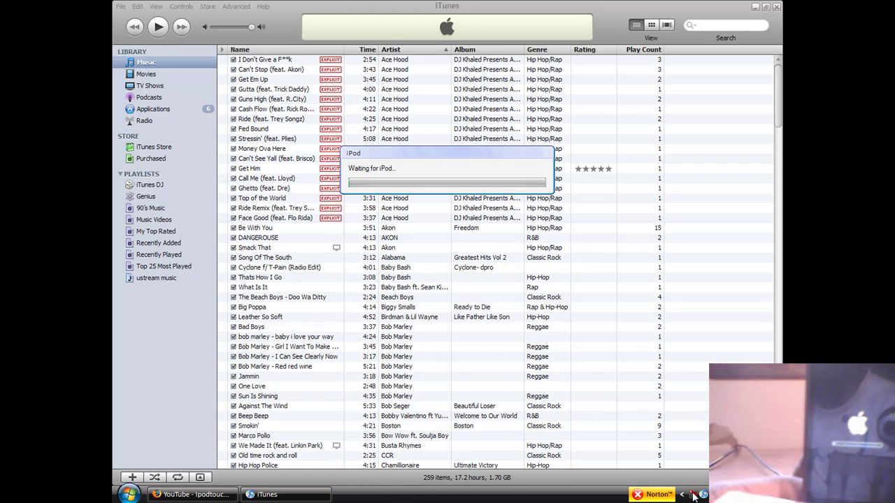
# Step: Close iTunes at the Set Up Your iPod page to return to the desktop
pyautogui.click(694, 495)
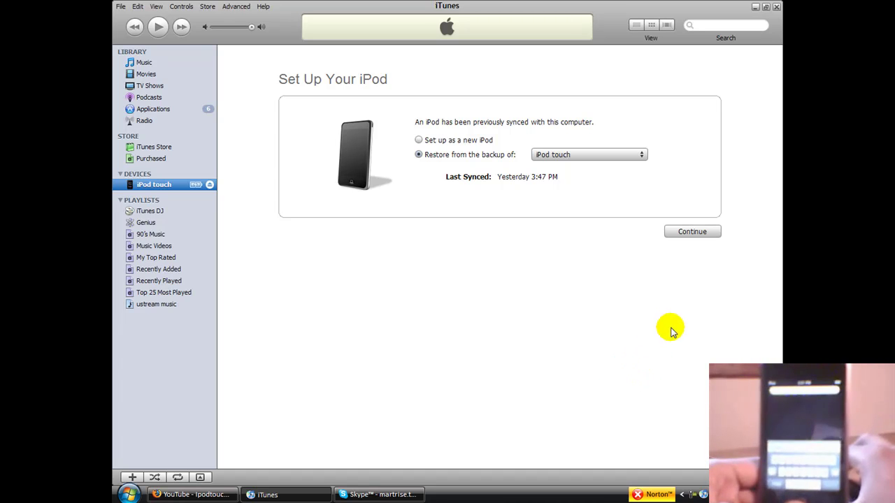
pyautogui.click(777, 7)
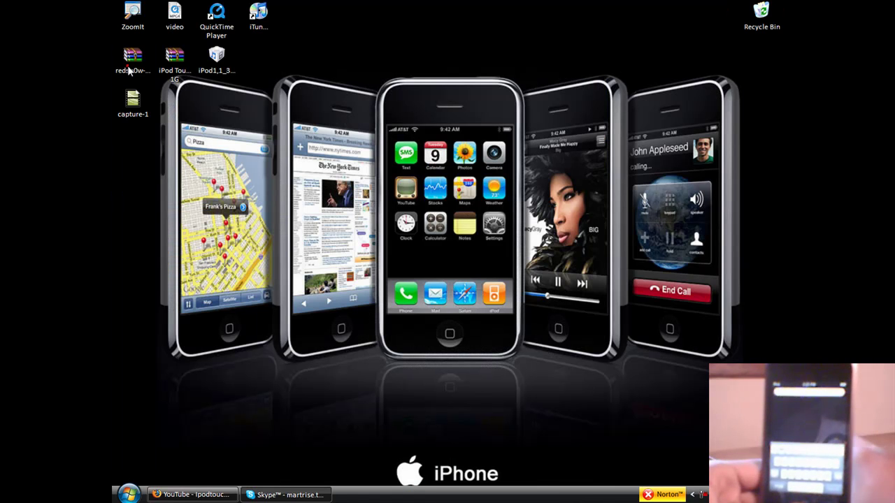
# Step: Open the redsn0w zip in WinRAR, read license.txt, then launch redsn0w.exe from the redsn0w-win folder
pyautogui.click(130, 70)
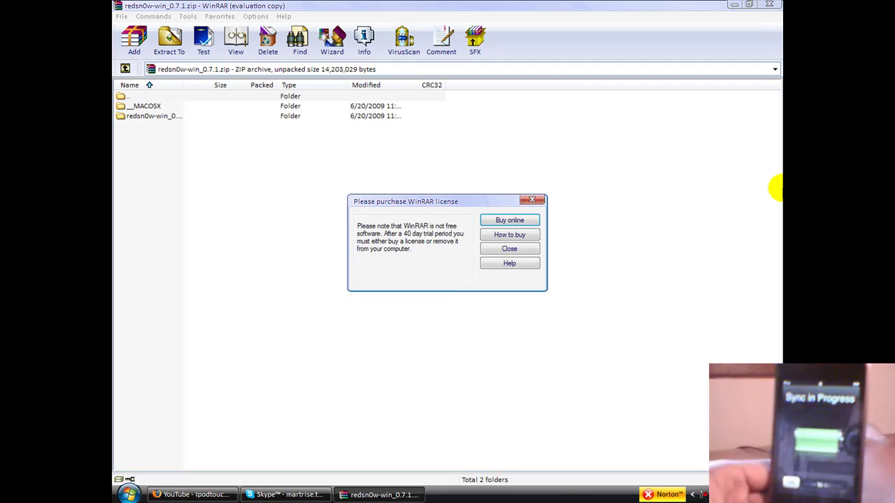
pyautogui.click(532, 251)
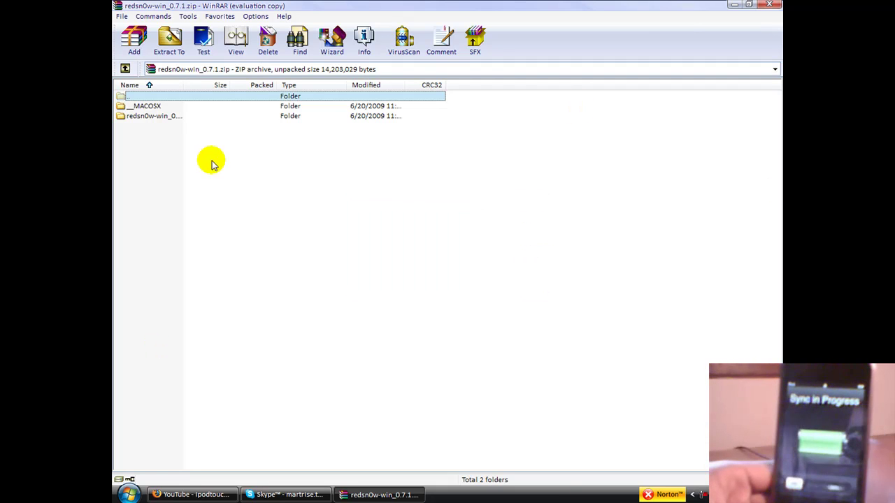
pyautogui.click(149, 117)
pyautogui.doubleClick(149, 116)
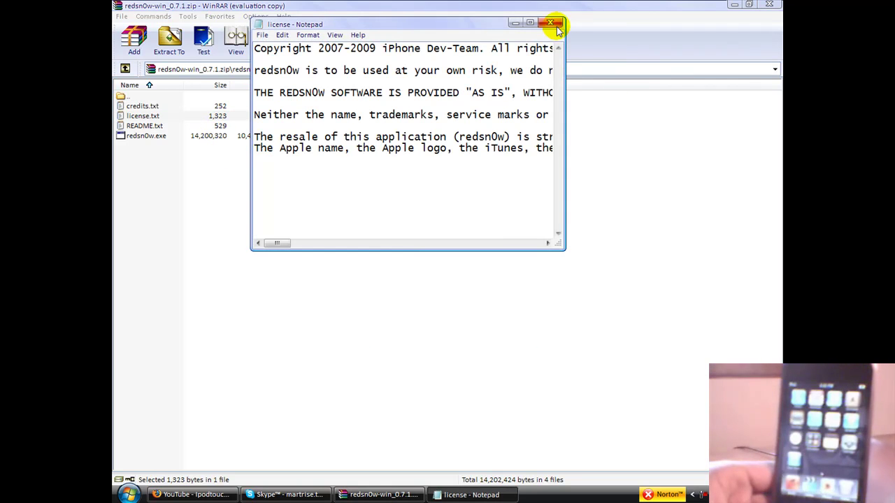
pyautogui.click(550, 22)
pyautogui.doubleClick(212, 138)
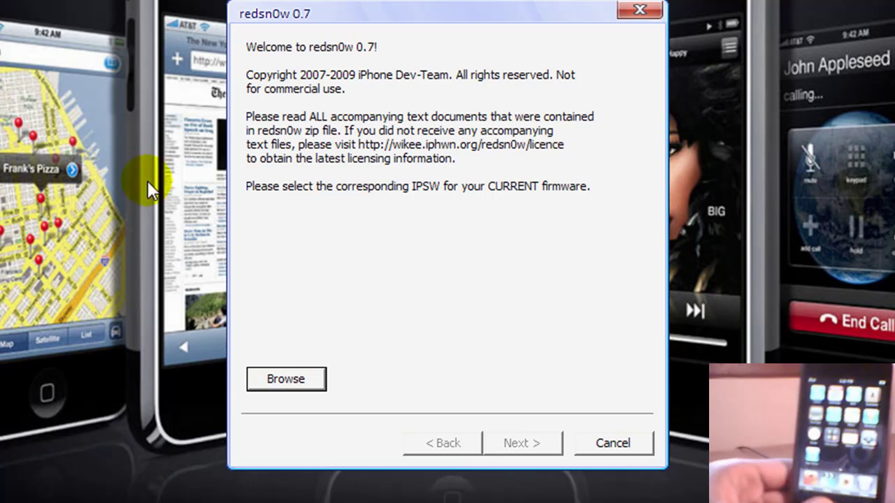
# Step: Browse to iPod1,1_3.0_7A341_Restore.ipsw on the Desktop and load it into redsn0w
pyautogui.moveTo(28, 11); pyautogui.dragTo(37, 218)
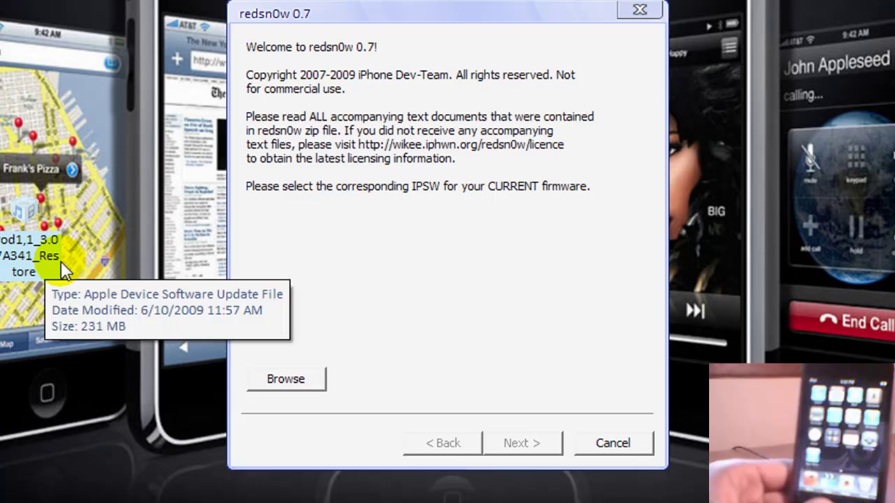
pyautogui.click(284, 381)
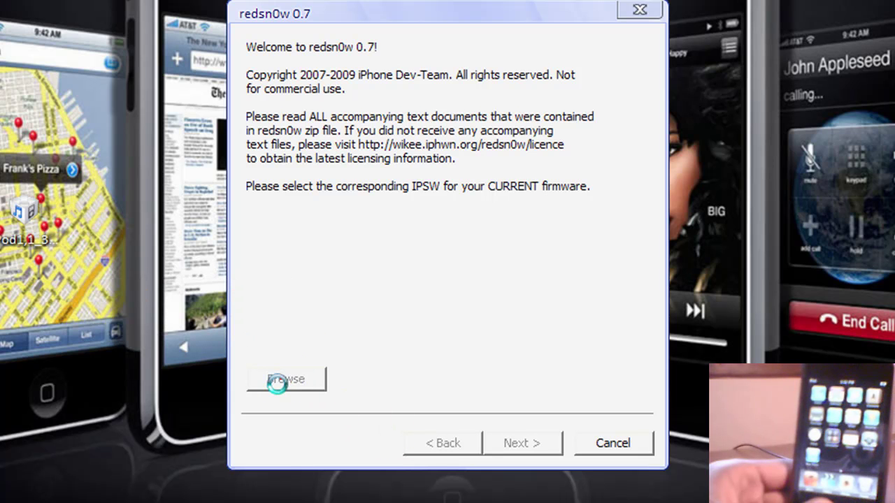
pyautogui.click(458, 202)
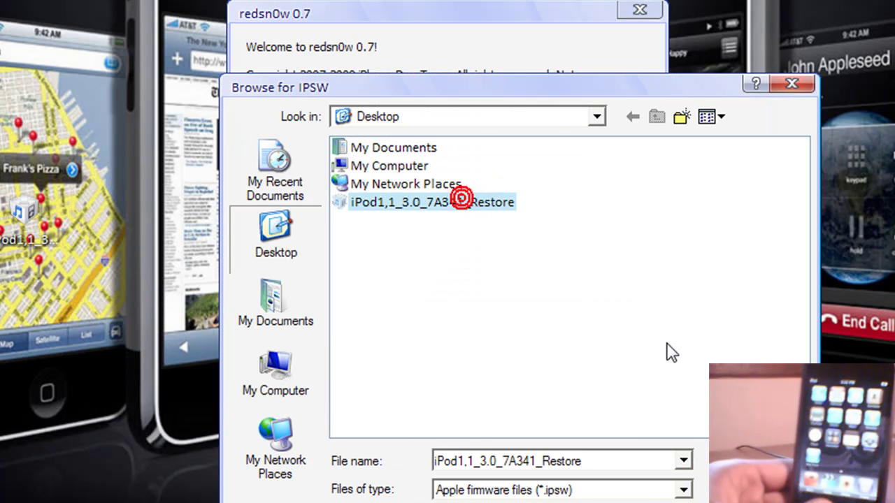
pyautogui.click(759, 462)
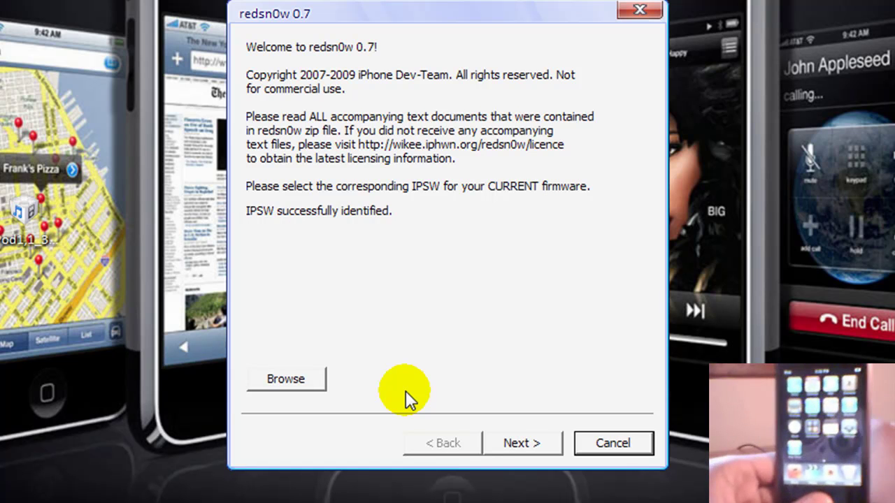
# Step: Continue past the jailbreak options with Install Cydia left checked
pyautogui.click(504, 446)
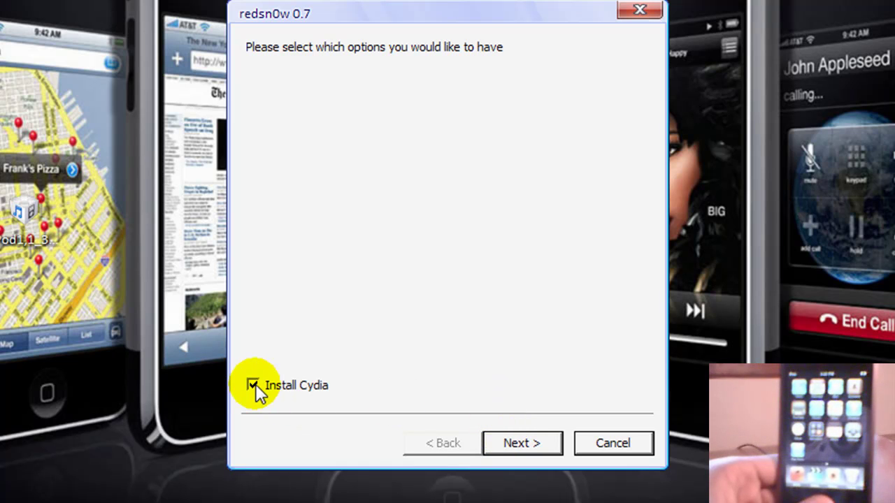
pyautogui.click(523, 444)
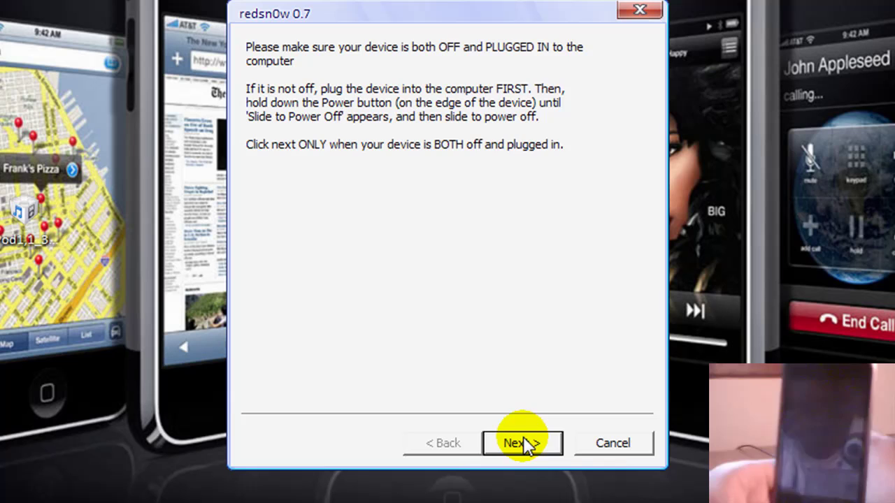
# Step: Confirm the iPod is off and plugged in, then follow the DFU steps until redsn0w reports Done!
pyautogui.click(520, 444)
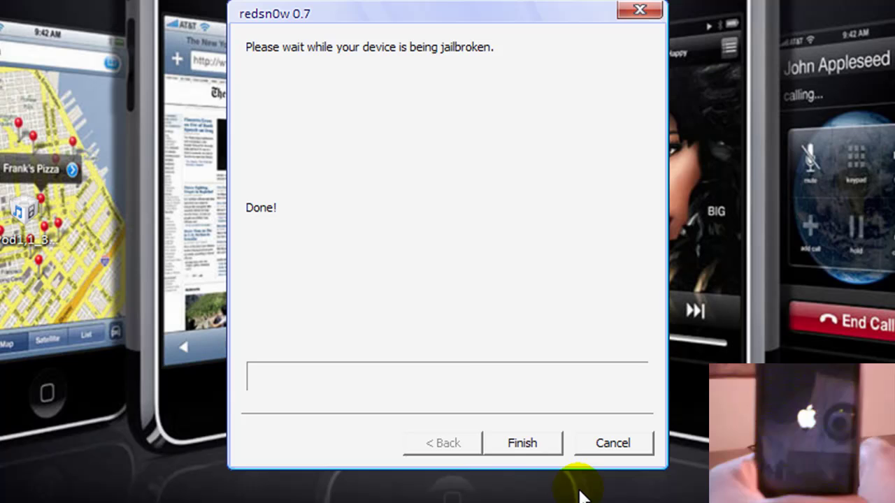
# Step: Click Finish to close the completed redsn0w jailbreak wizard
pyautogui.click(524, 444)
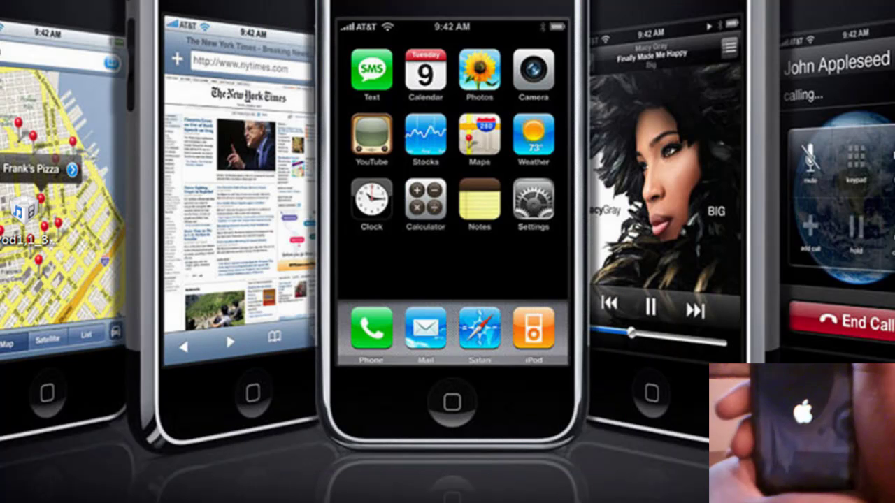